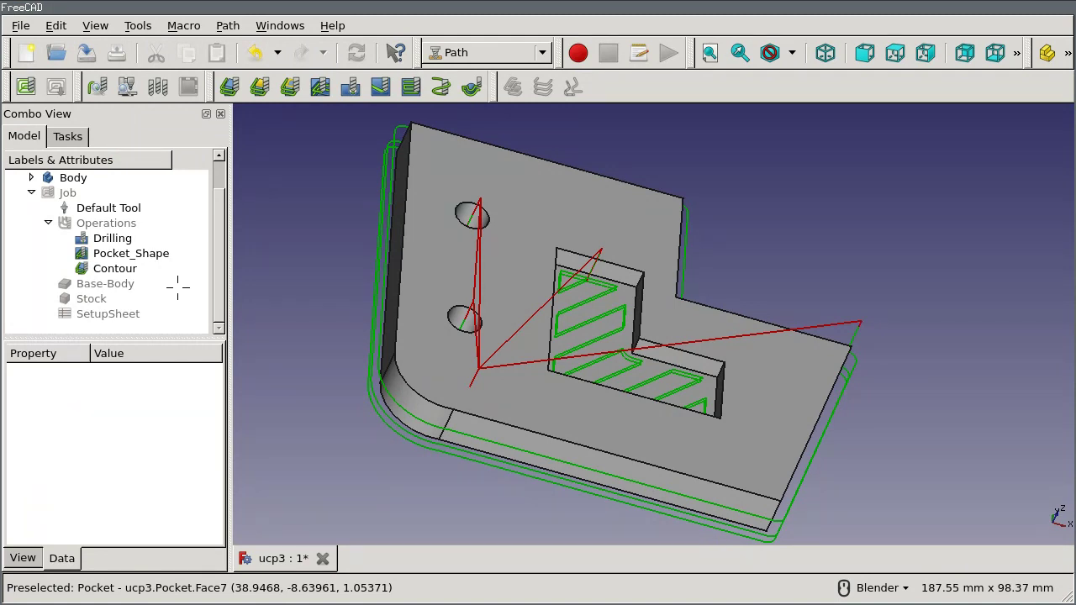
- Hide the L-bracket's solid Body so only the toolpaths are visible
mouse_move(178, 285)
left_mouse_down()
mouse_move(180, 227)
mouse_move(158, 199)
mouse_move(117, 176)
mouse_move(80, 183)
mouse_move(45, 227)
mouse_move(64, 280)
mouse_move(172, 286)
left_mouse_up()
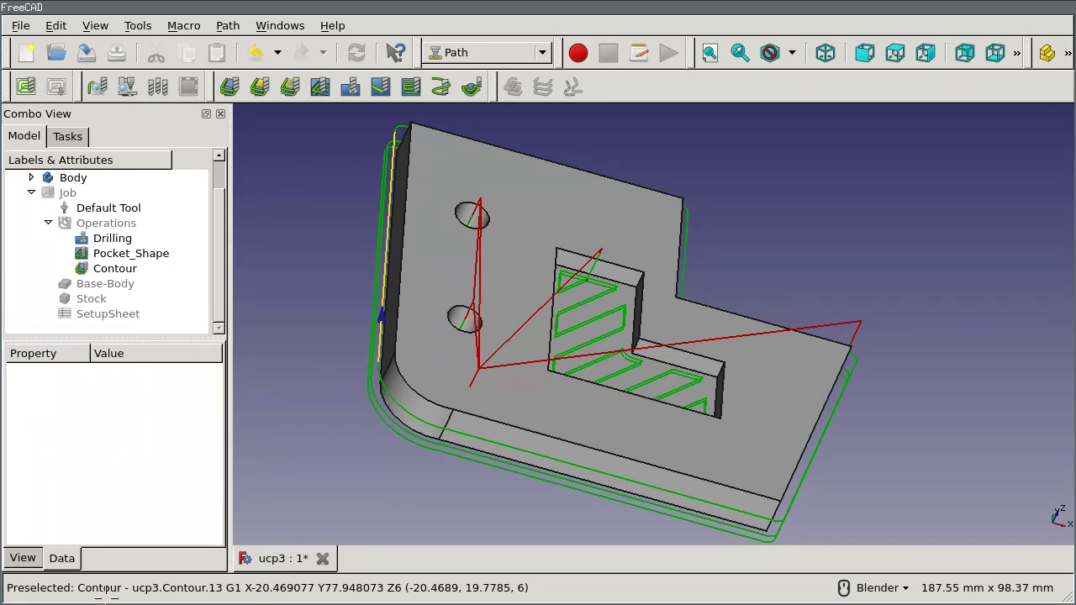
left_click_drag(134, 600, 416, 595)
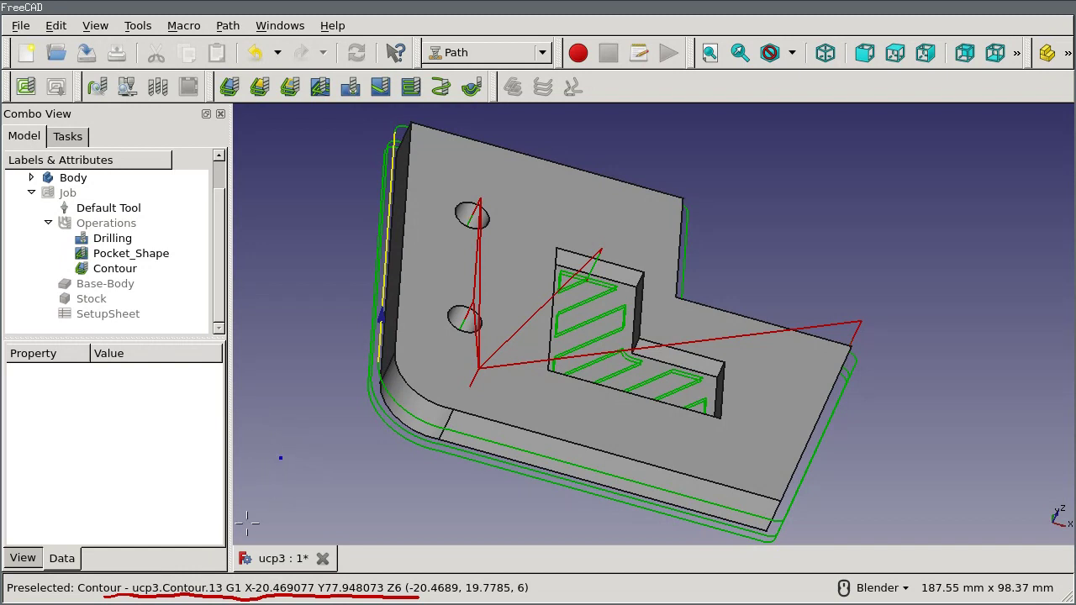
left_click_drag(280, 457, 236, 570)
left_click_drag(233, 449, 218, 570)
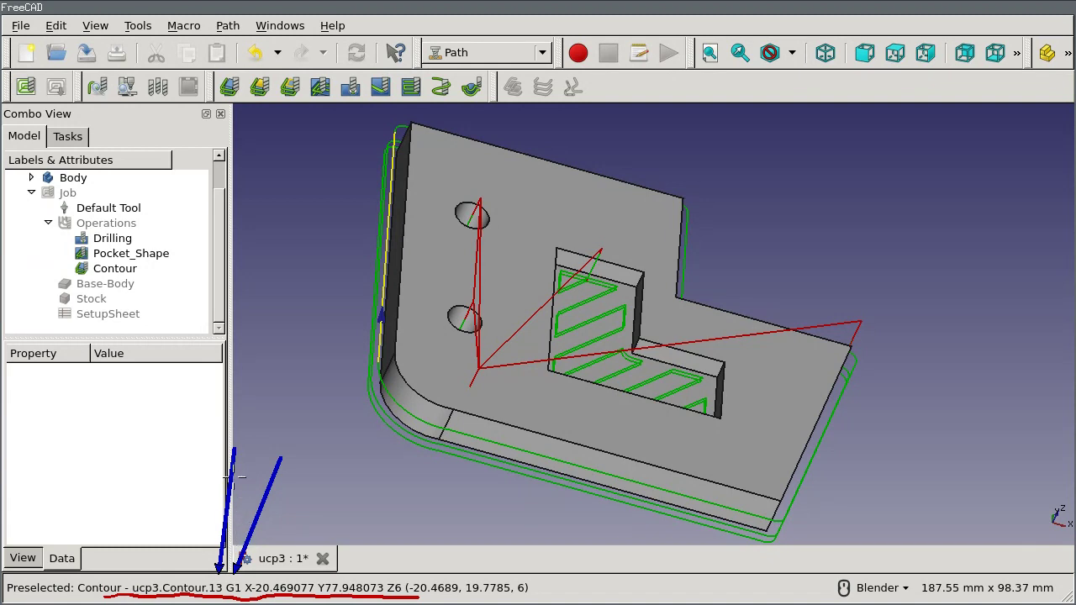
key("Escape")
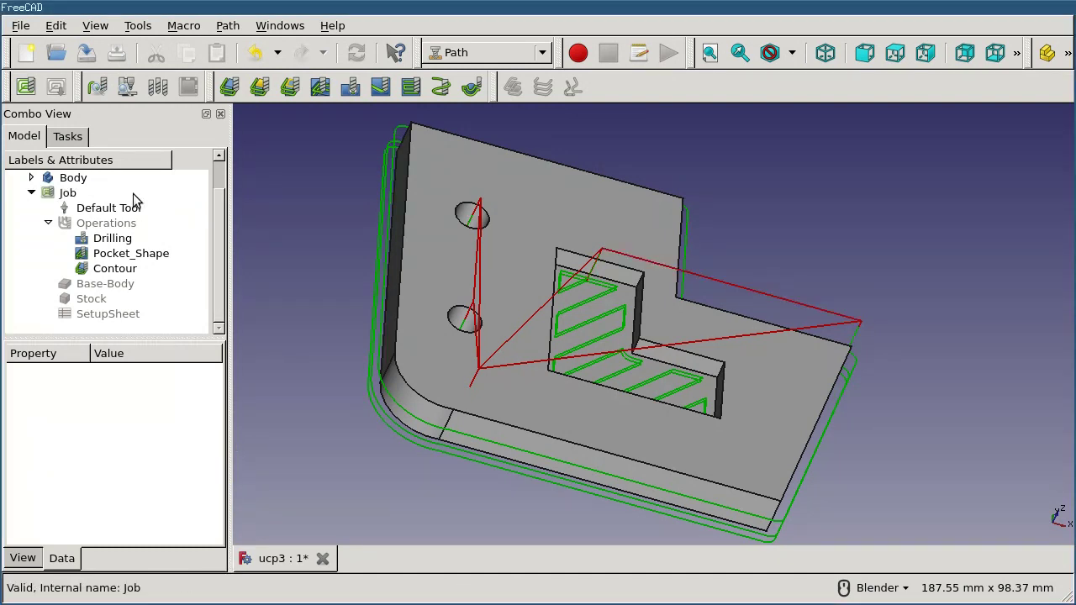
left_click(96, 179)
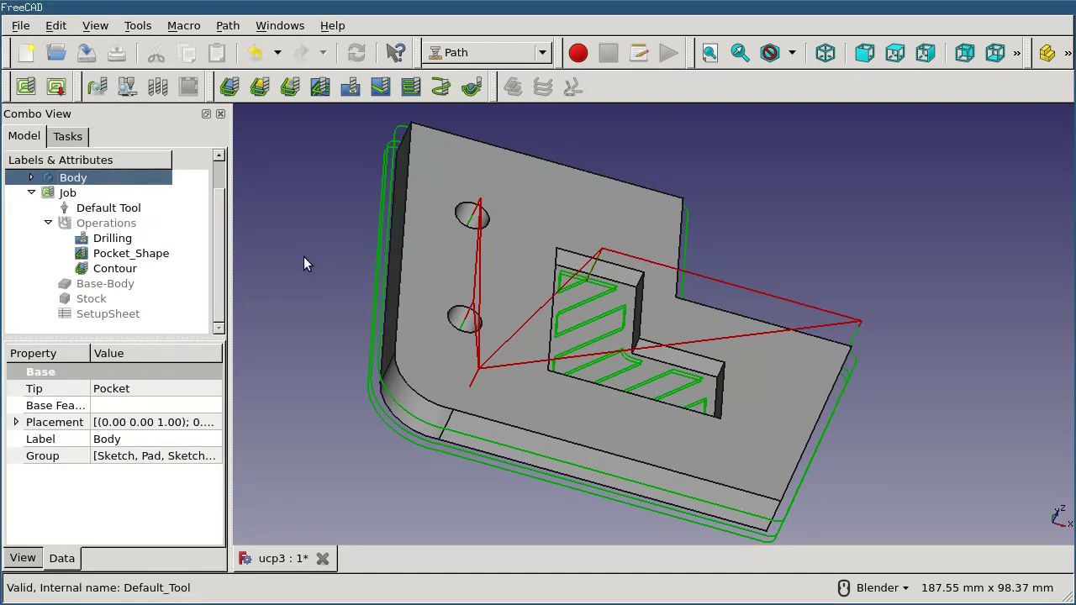
key("space")
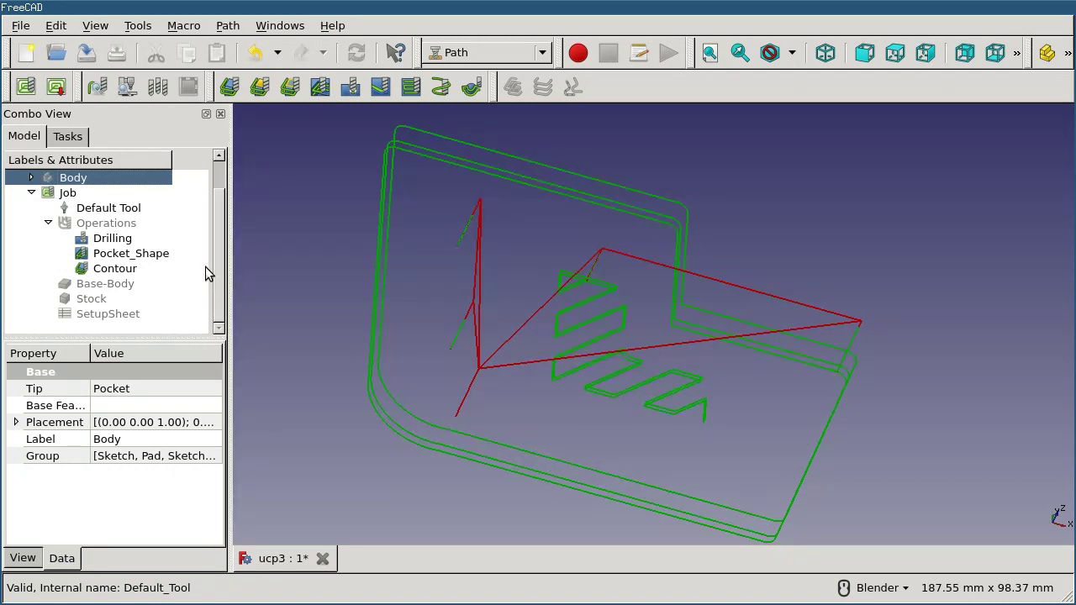
- Review the properties of the Job, Drilling, Pocket_Shape and Contour in turn
left_click(87, 203)
left_click(89, 194)
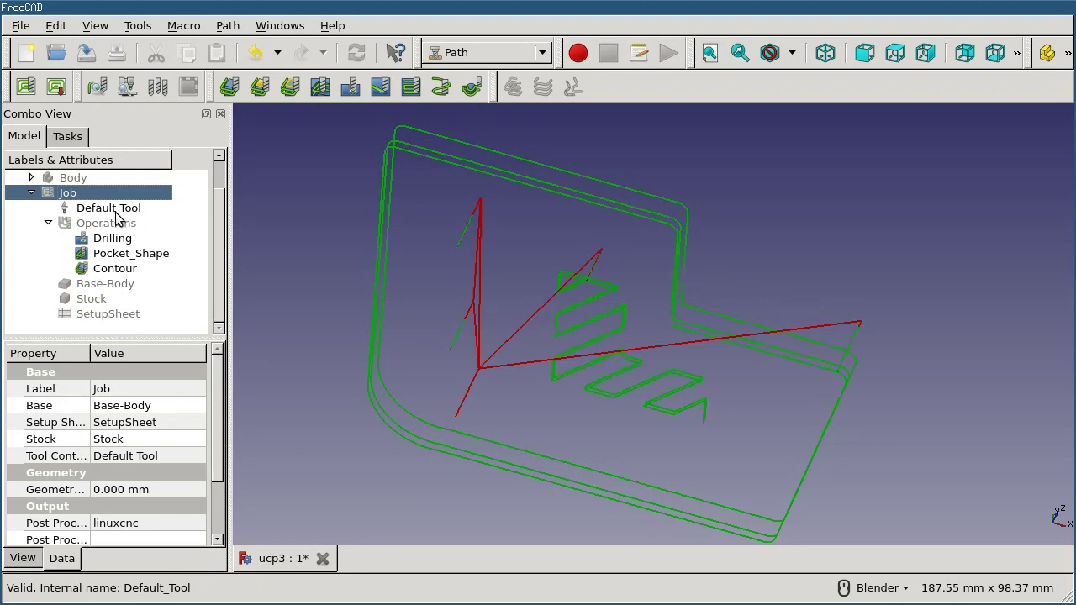
left_click(138, 241)
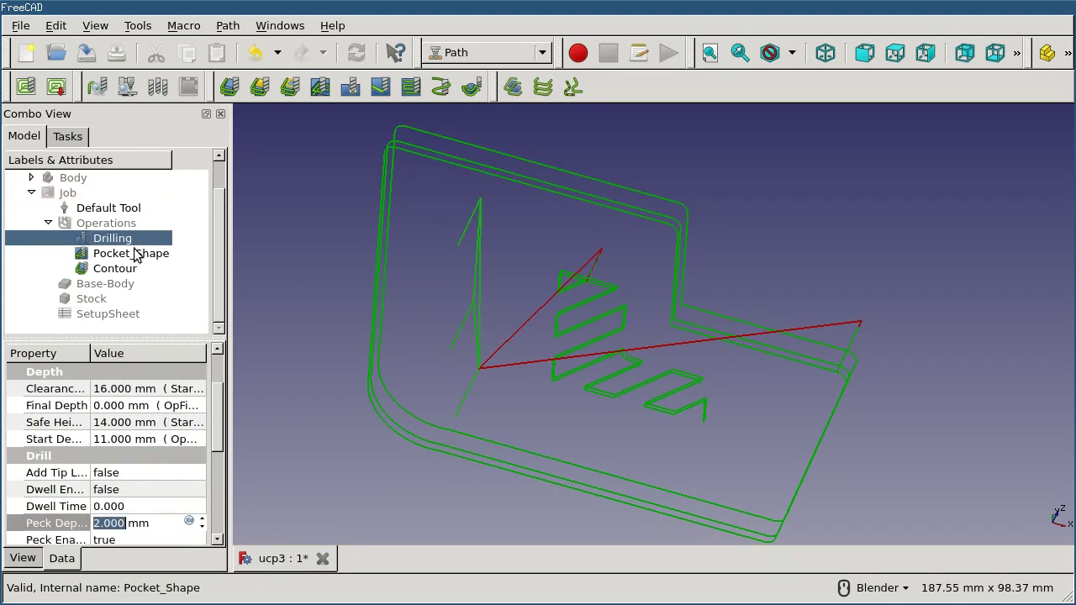
left_click(136, 193)
left_click(143, 240)
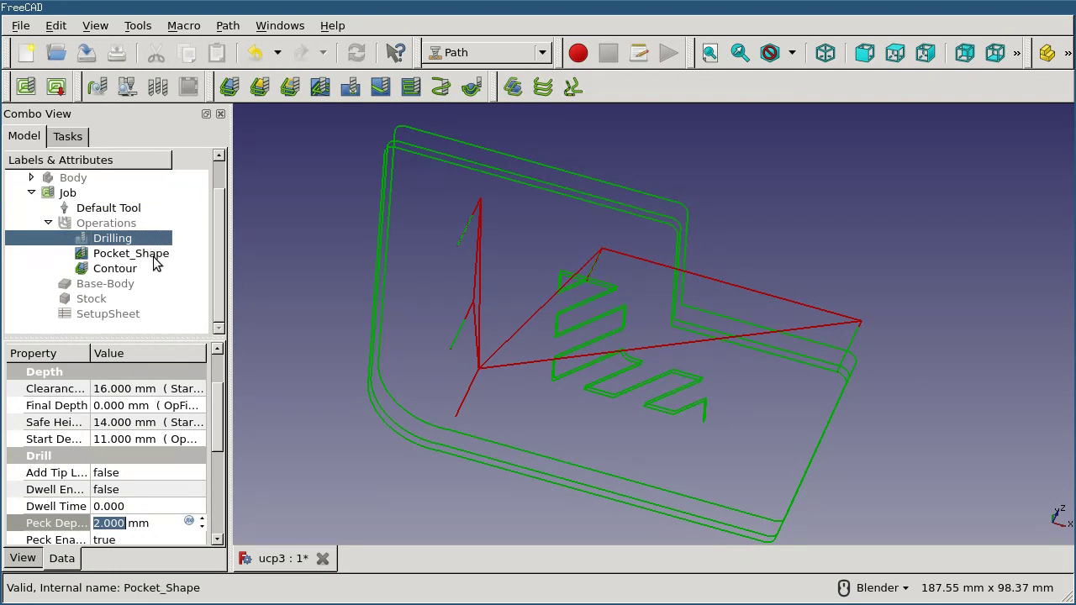
left_click(154, 255)
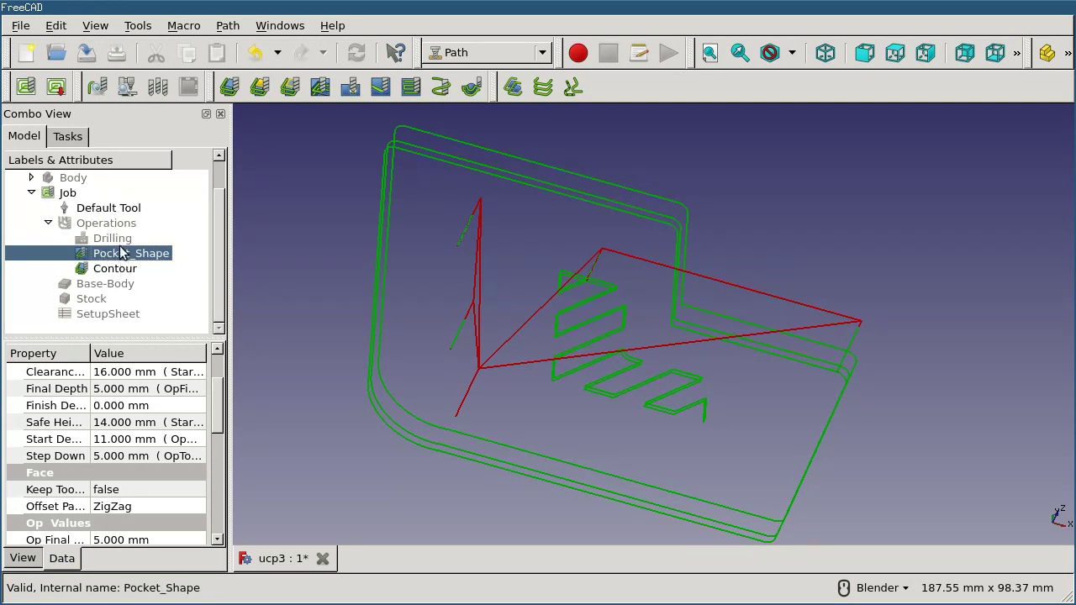
left_click(105, 196)
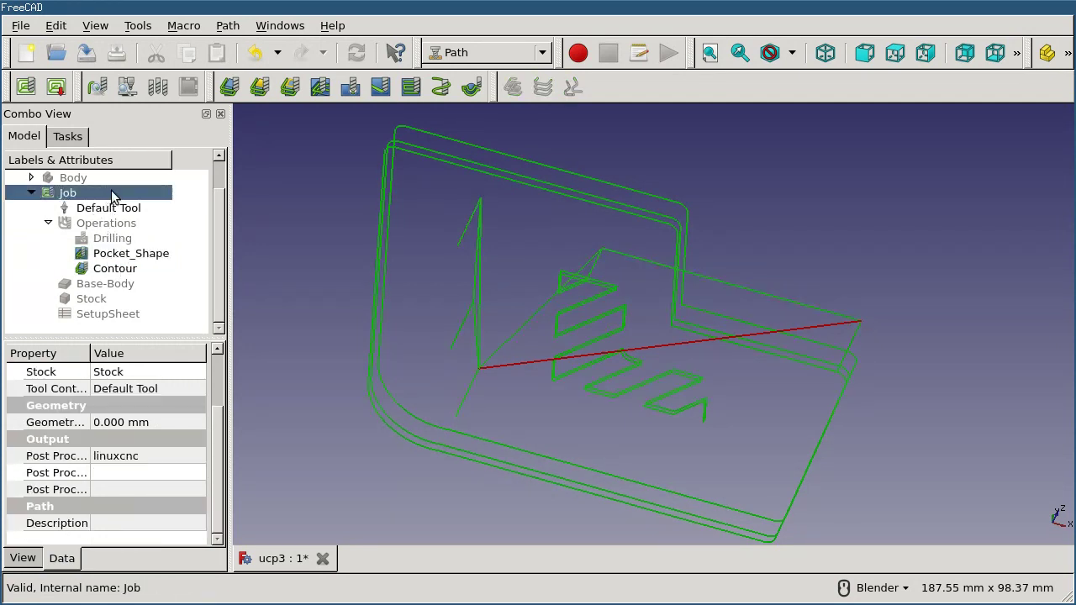
left_click(131, 255)
left_click(113, 268)
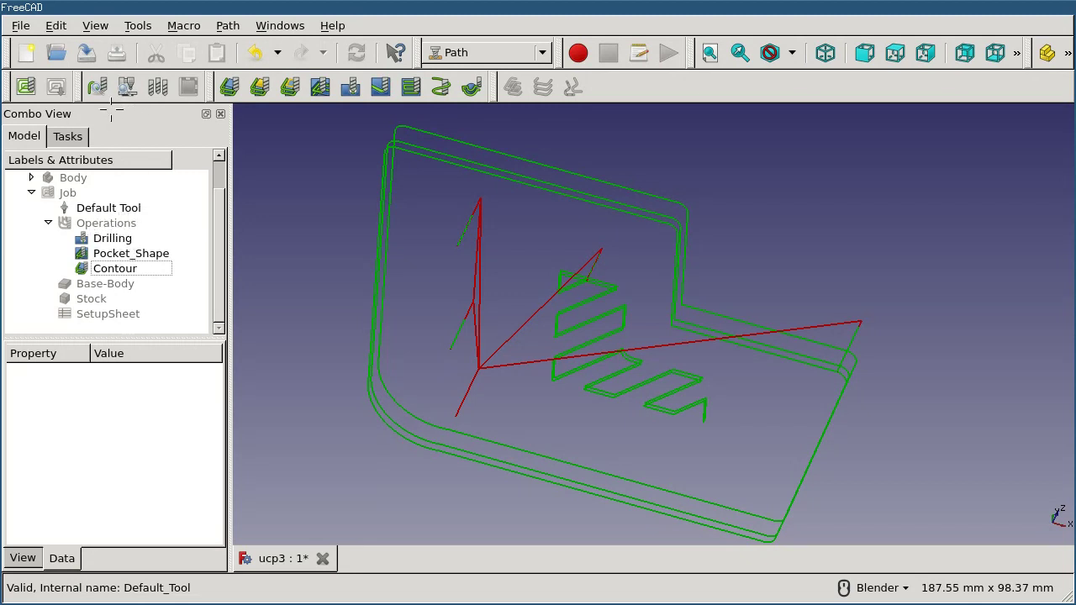
- Open the Contour operation's G-code listing, moved aside and enlarged to show more lines
mouse_move(126, 84)
left_mouse_down()
mouse_move(102, 65)
mouse_move(72, 94)
mouse_move(112, 117)
left_mouse_up()
left_click(137, 271)
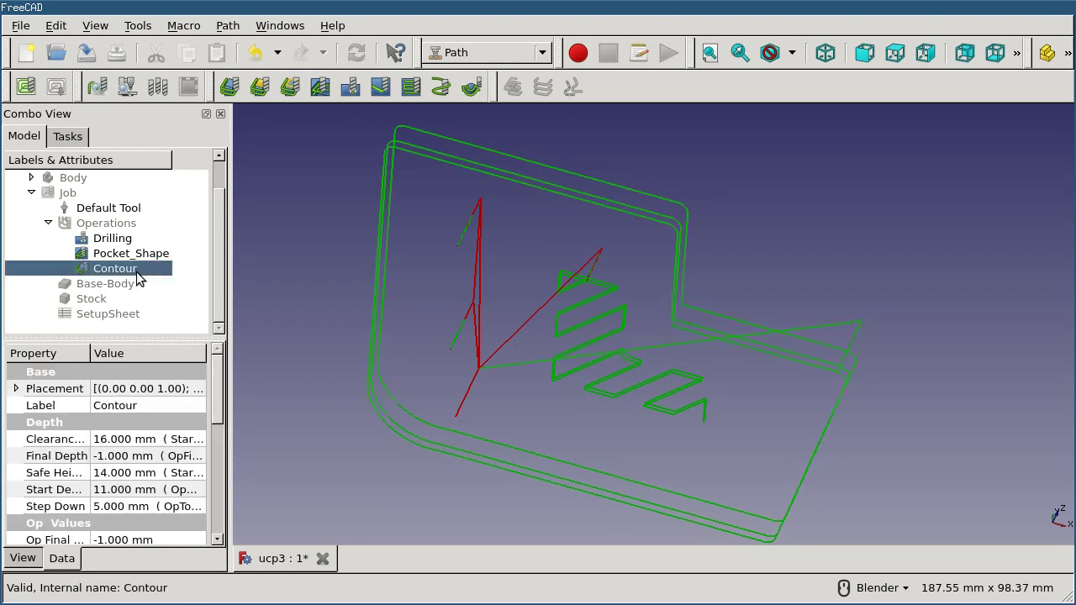
left_click(98, 87)
left_click_drag(439, 139, 85, 121)
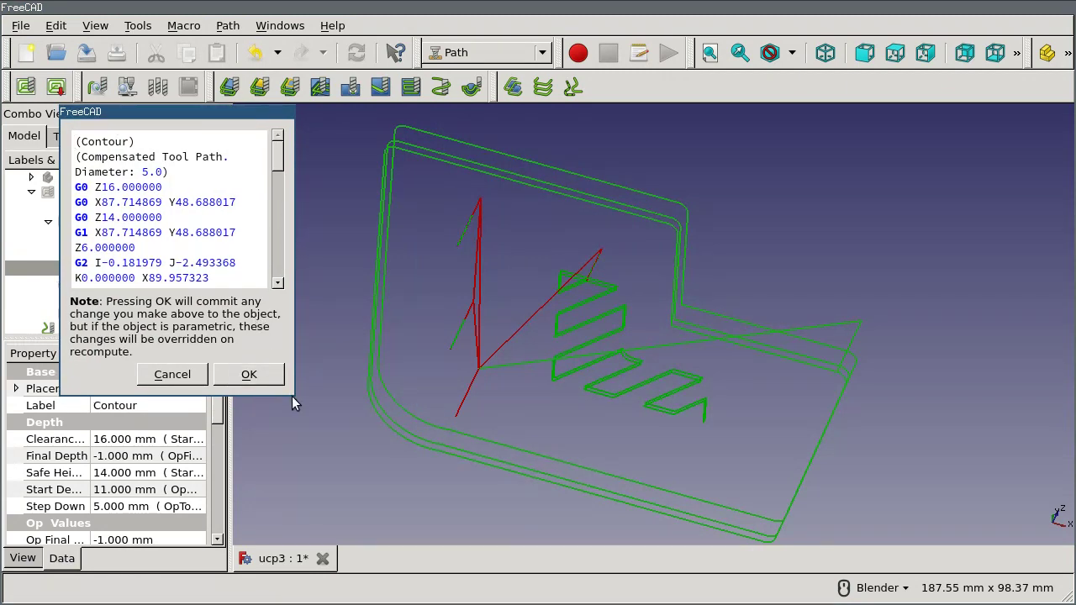
left_click_drag(291, 395, 387, 583)
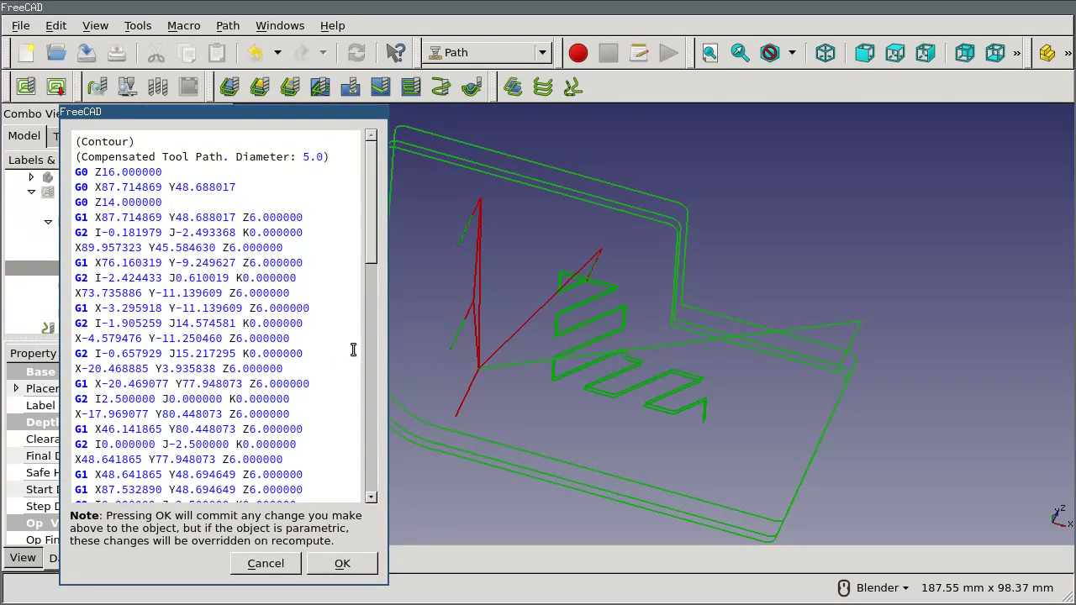
left_click_drag(374, 250, 373, 315)
- Highlight several G-code lines' moves in the 3D view, ending with the deepest pass's bottom-edge move
left_click_drag(165, 315, 172, 315)
left_click(194, 361)
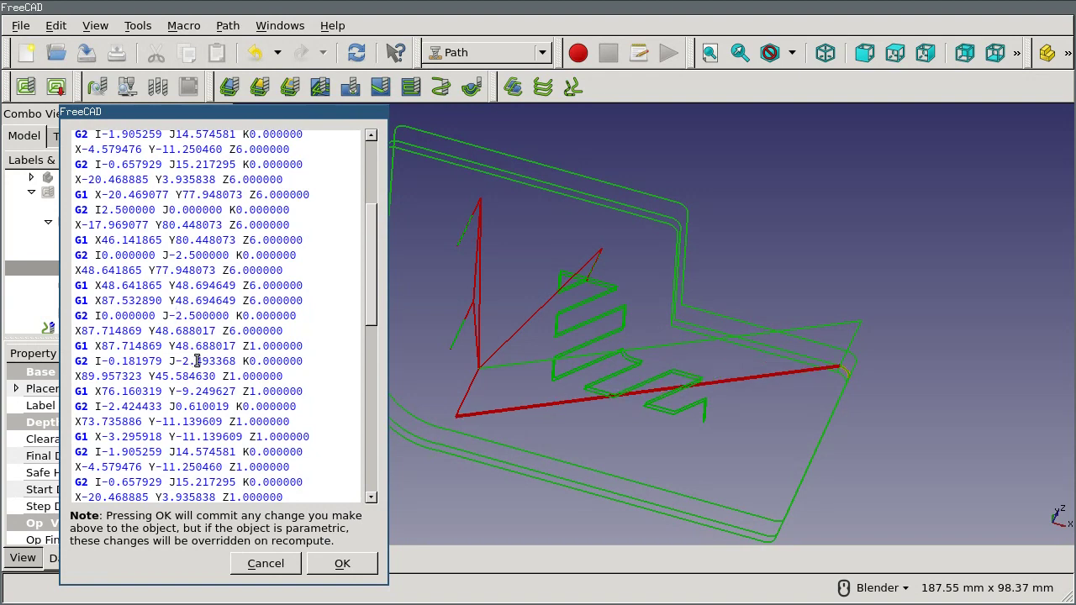
left_click(197, 421)
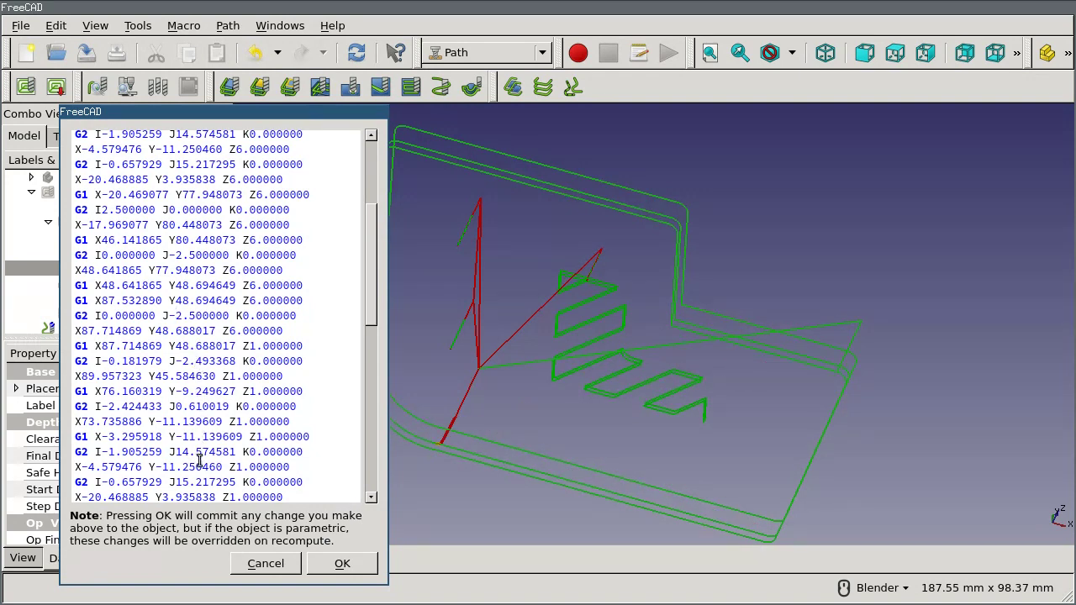
left_click(204, 495)
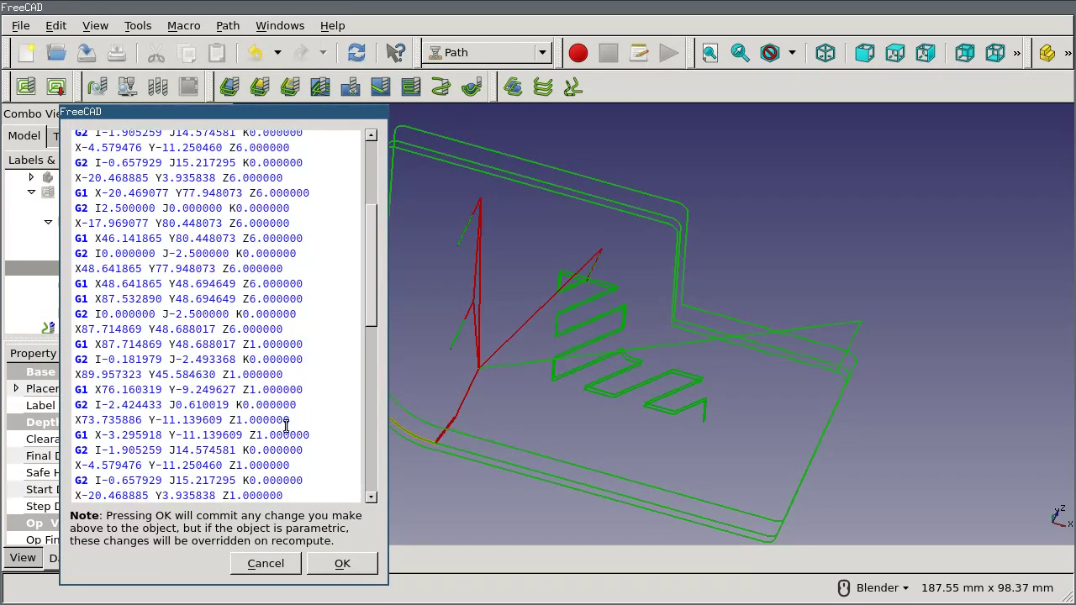
scroll(378, 384, "down", 8)
left_click(232, 379)
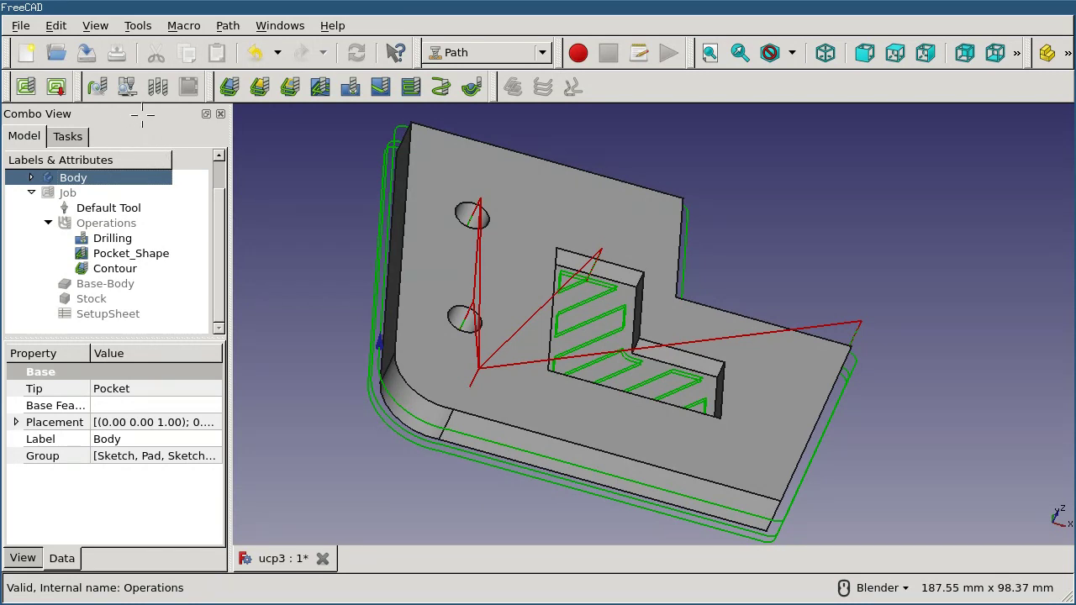
mouse_move(148, 113)
left_mouse_down()
mouse_move(120, 59)
mouse_move(102, 70)
mouse_move(114, 107)
mouse_move(141, 120)
left_mouse_up()
- Run the job's path simulation at a lower speed with 0.5% accuracy
left_click(127, 87)
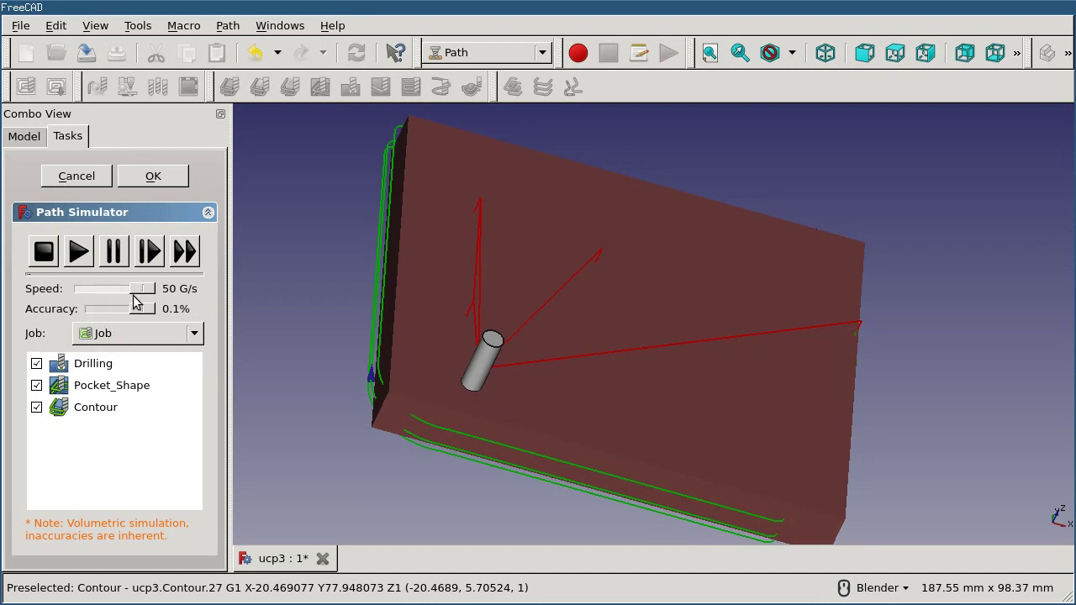
left_click_drag(148, 290, 120, 287)
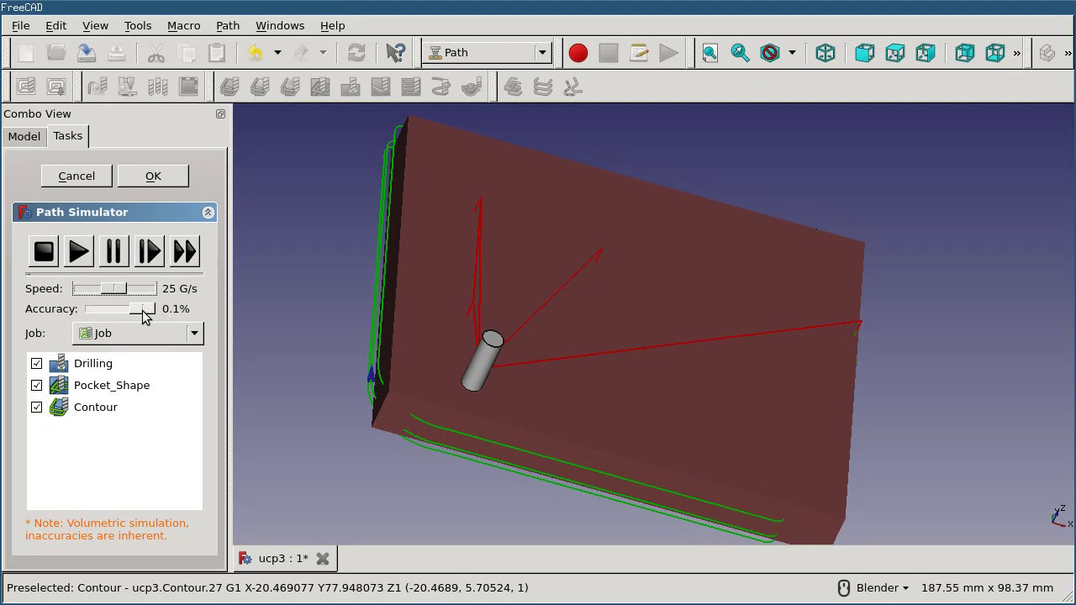
left_click_drag(143, 313, 127, 312)
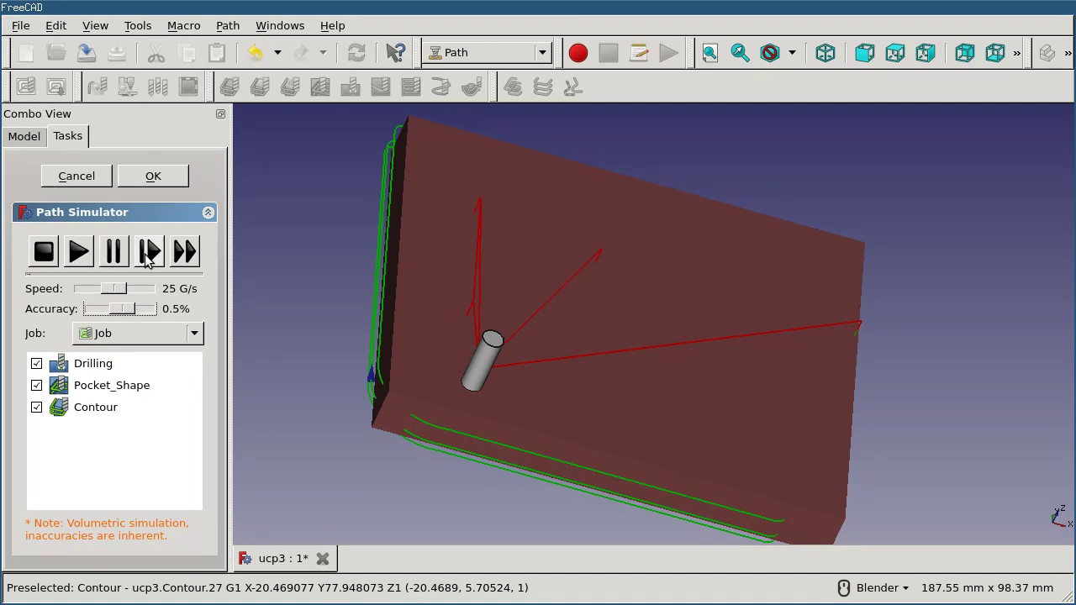
left_click(83, 266)
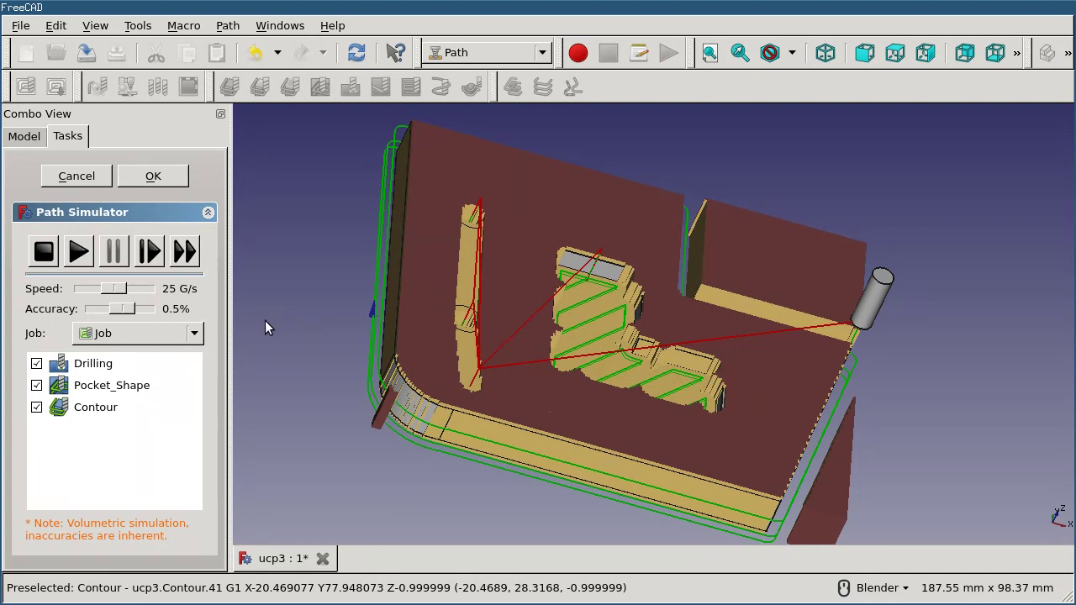
- Close the simulator keeping its result and delete the CutMaterial mesh from the tree
left_click(159, 187)
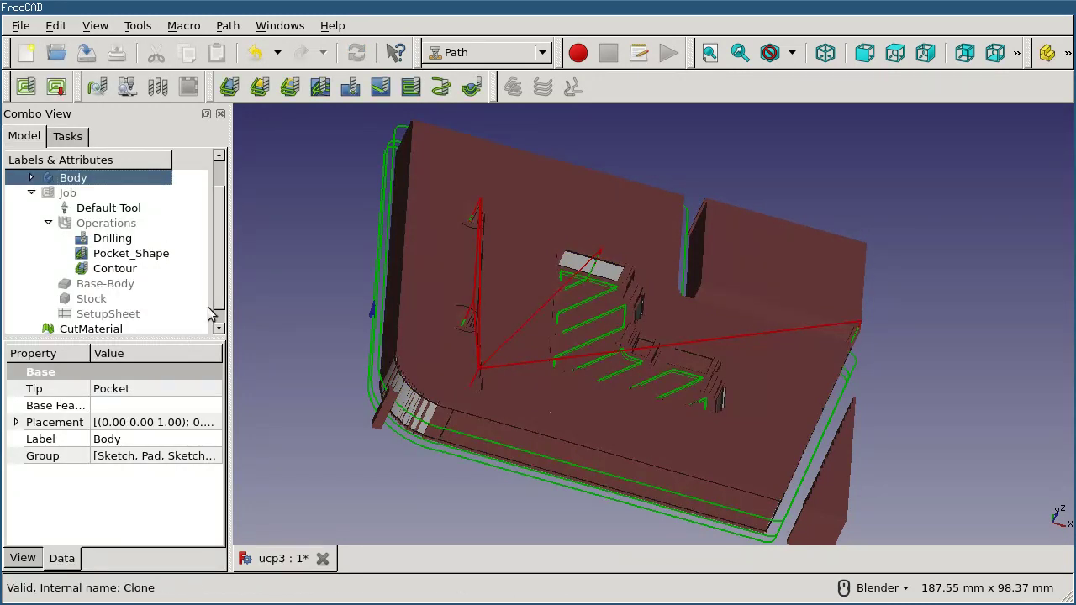
scroll(223, 285, "down", 1)
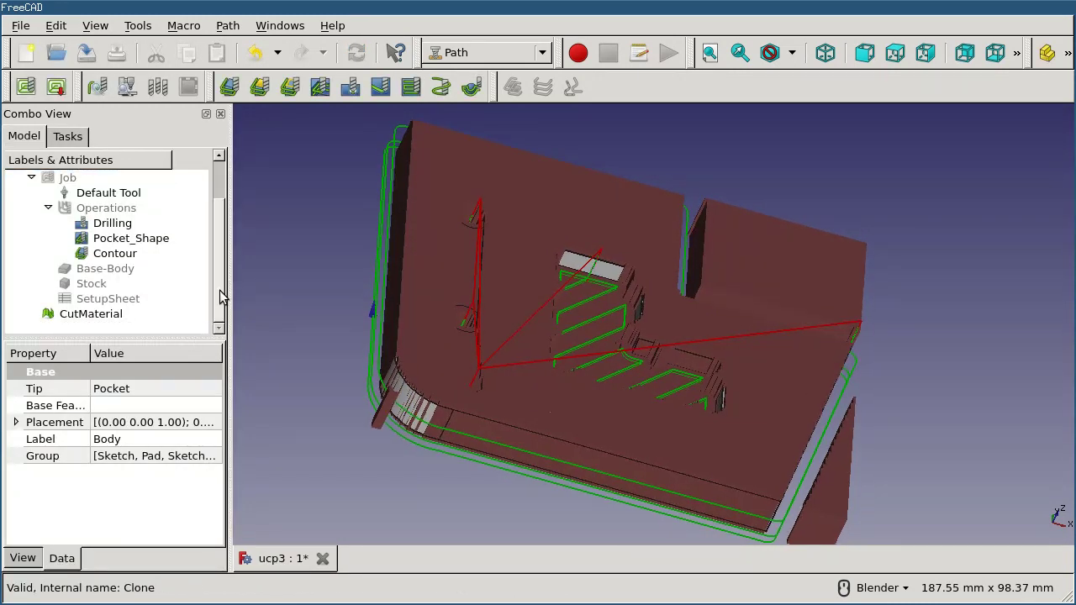
left_click(115, 317)
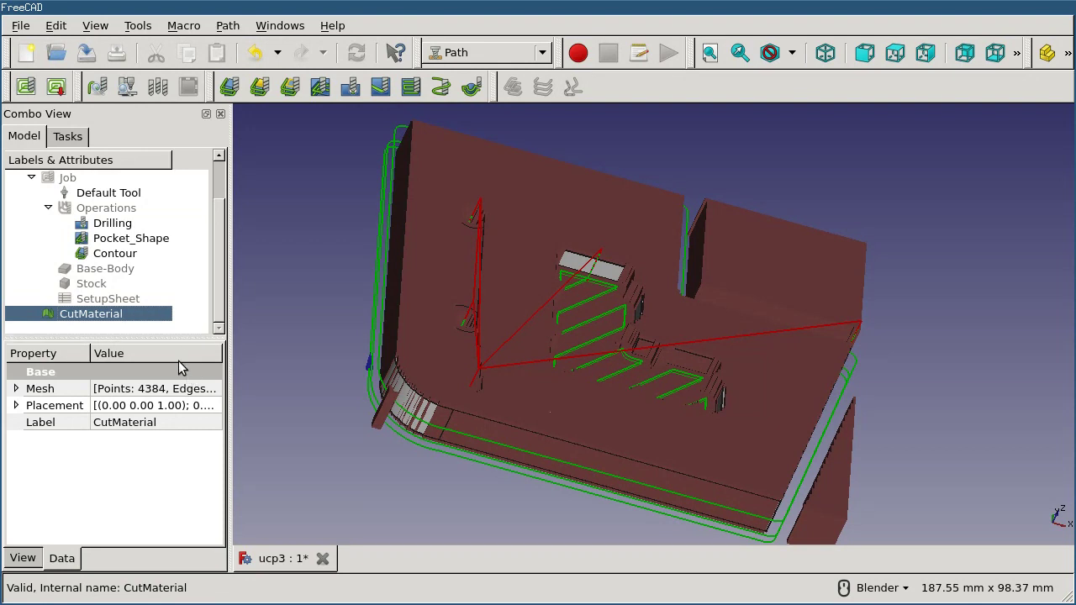
key("Delete")
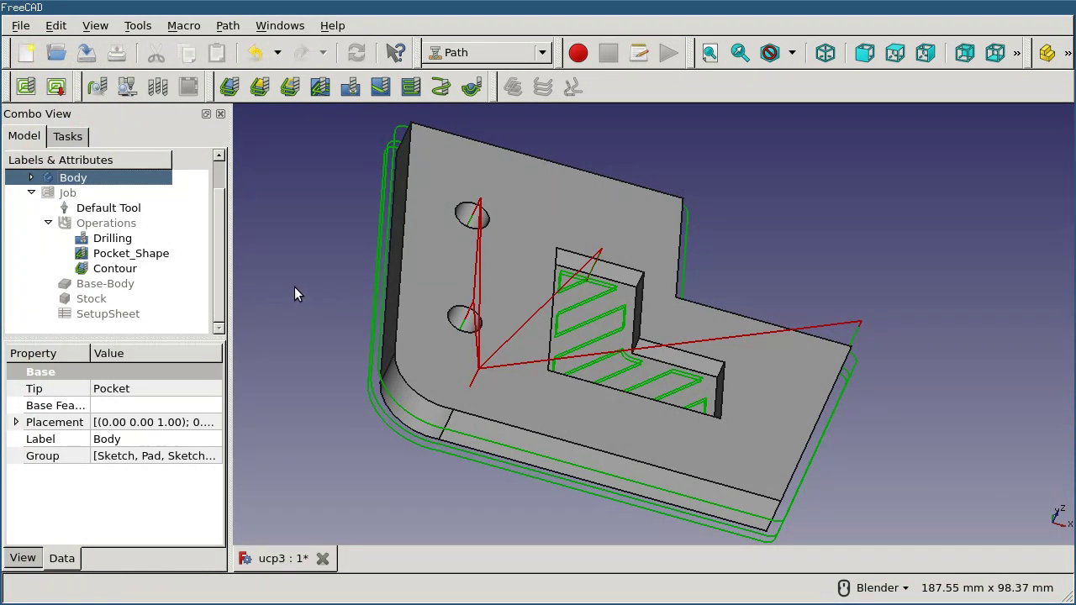
- Select Contour and show its View properties scrolled down to Show Nodes
left_click(288, 289)
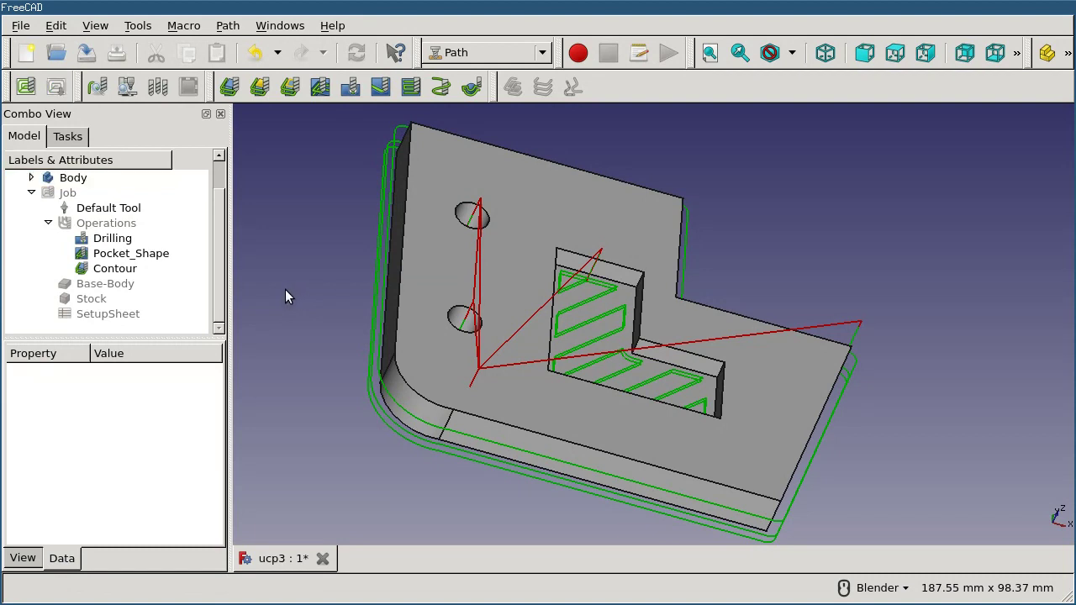
key("shift+b")
left_click(152, 268)
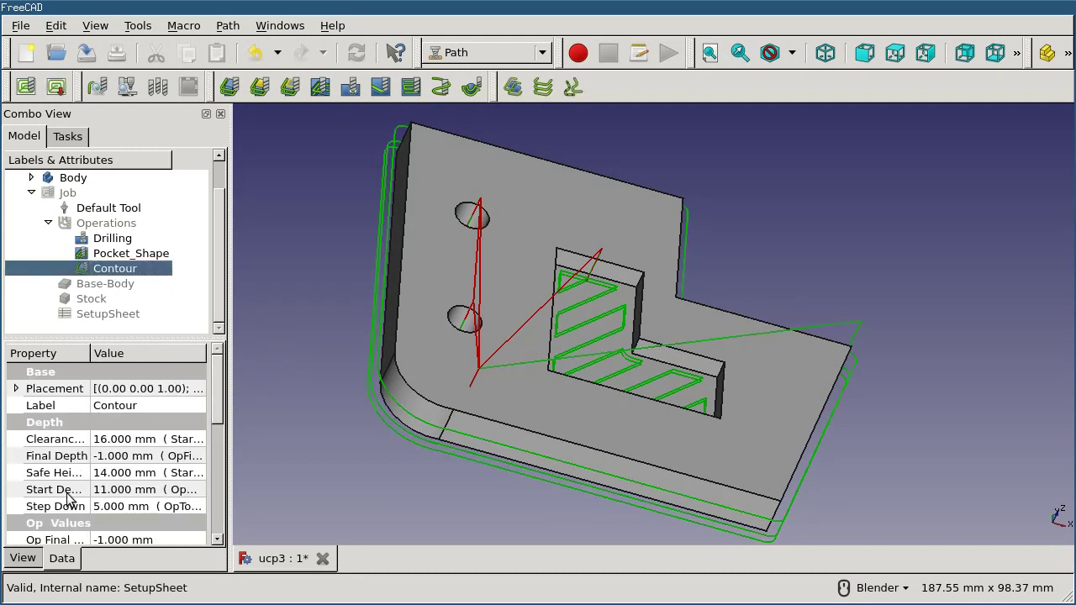
left_click(28, 558)
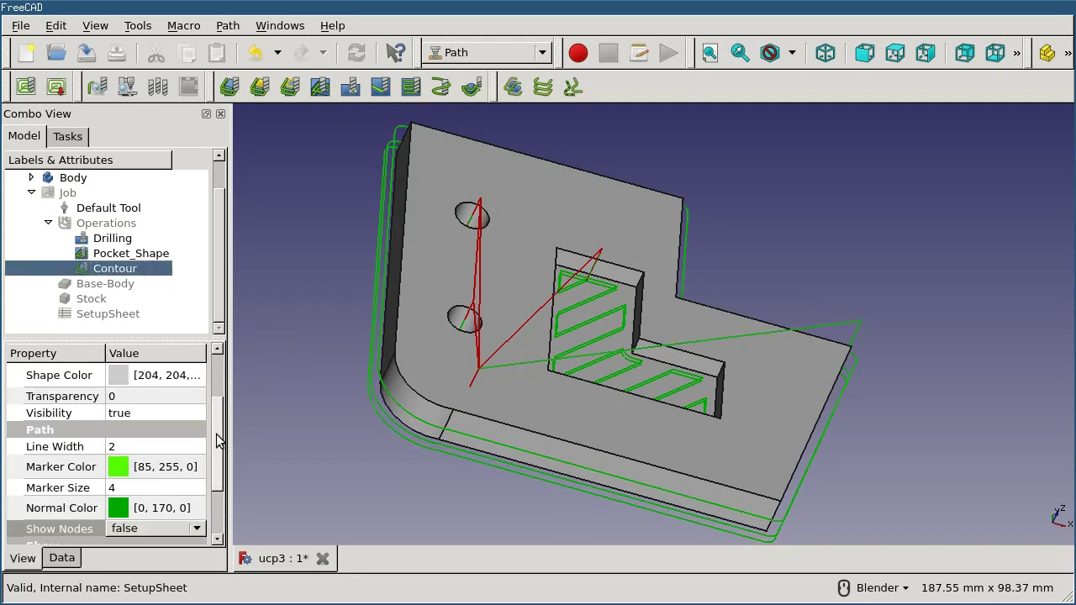
left_click_drag(216, 441, 219, 470)
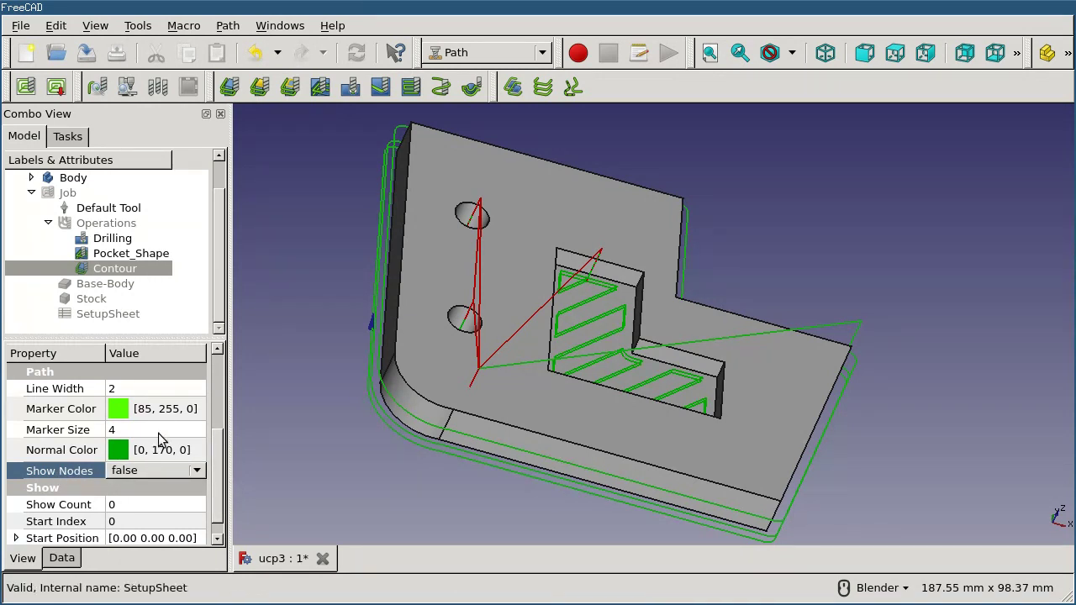
- Set Contour's Show Nodes to true and hide the bracket Body
left_click(158, 469)
left_click(151, 488)
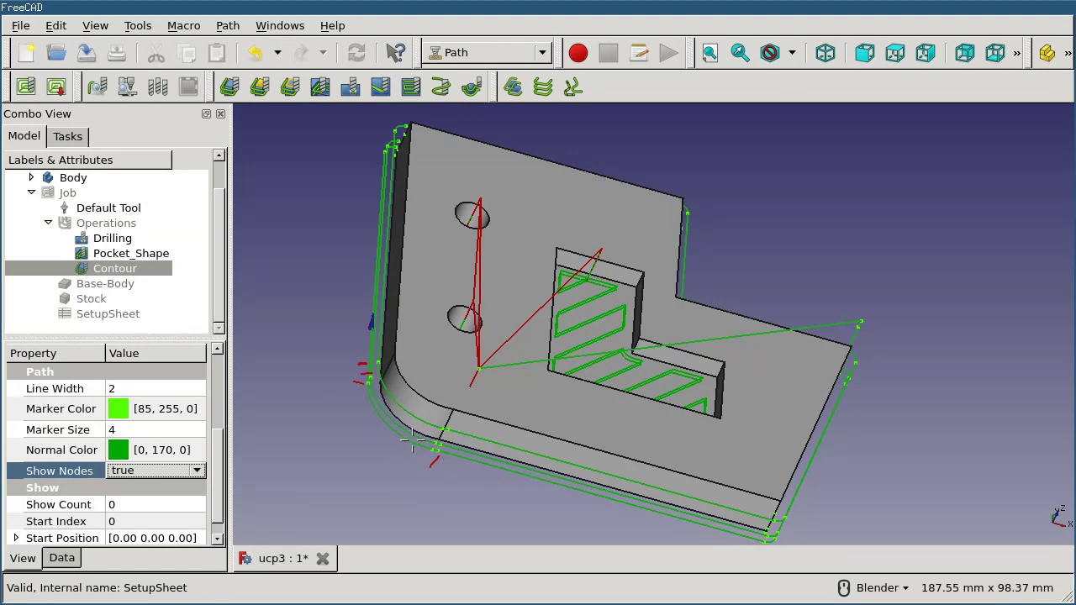
left_click(140, 183)
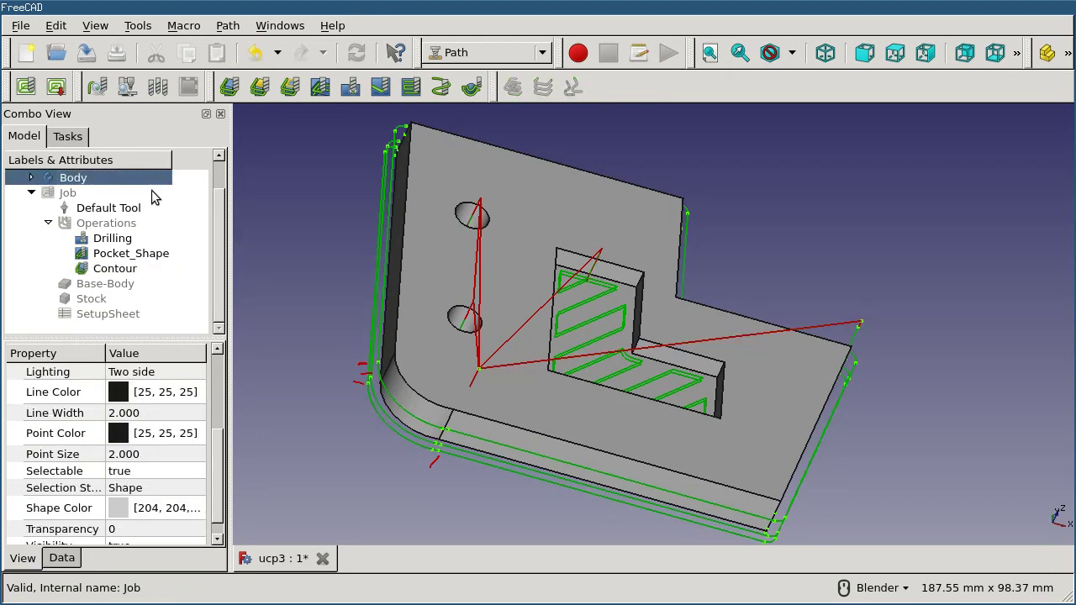
key("space")
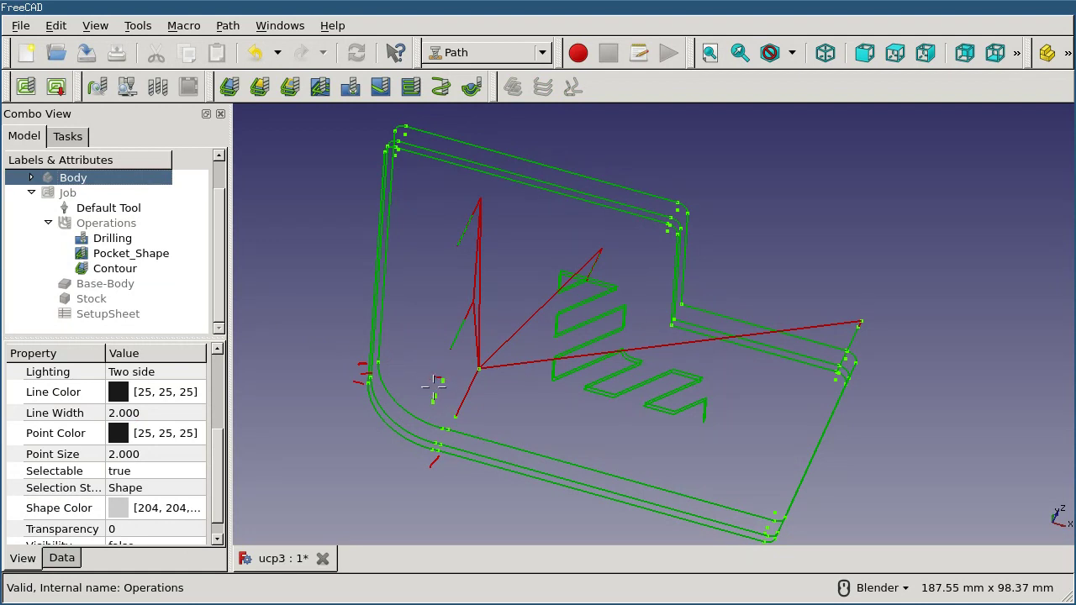
mouse_move(378, 363)
left_mouse_down()
mouse_move(392, 405)
mouse_move(448, 429)
left_mouse_up()
left_click(408, 379)
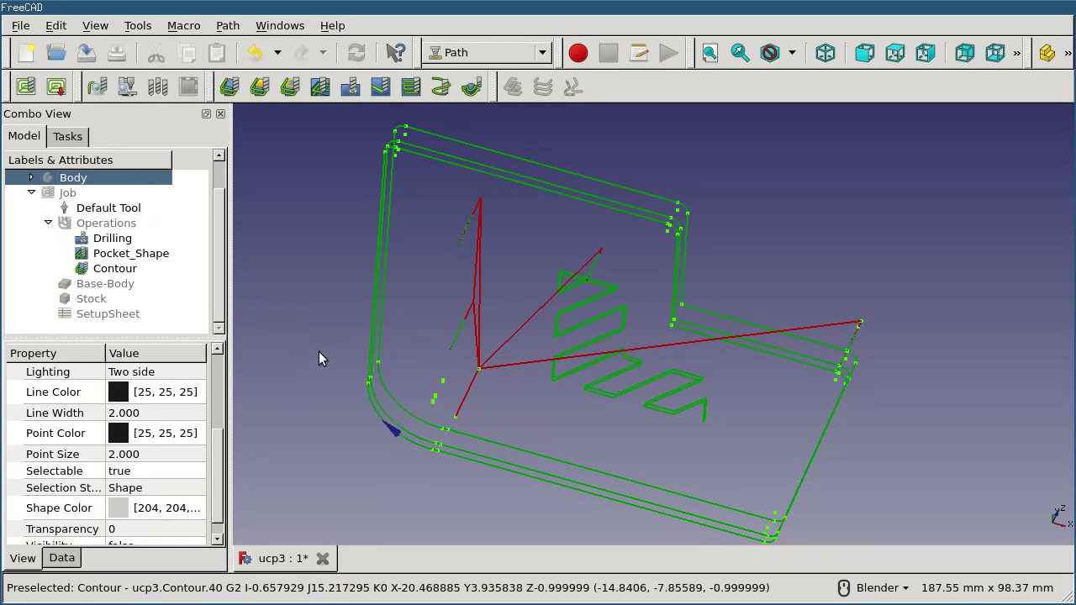
- Set the Drilling operation's Show Nodes property to true
left_click(146, 236)
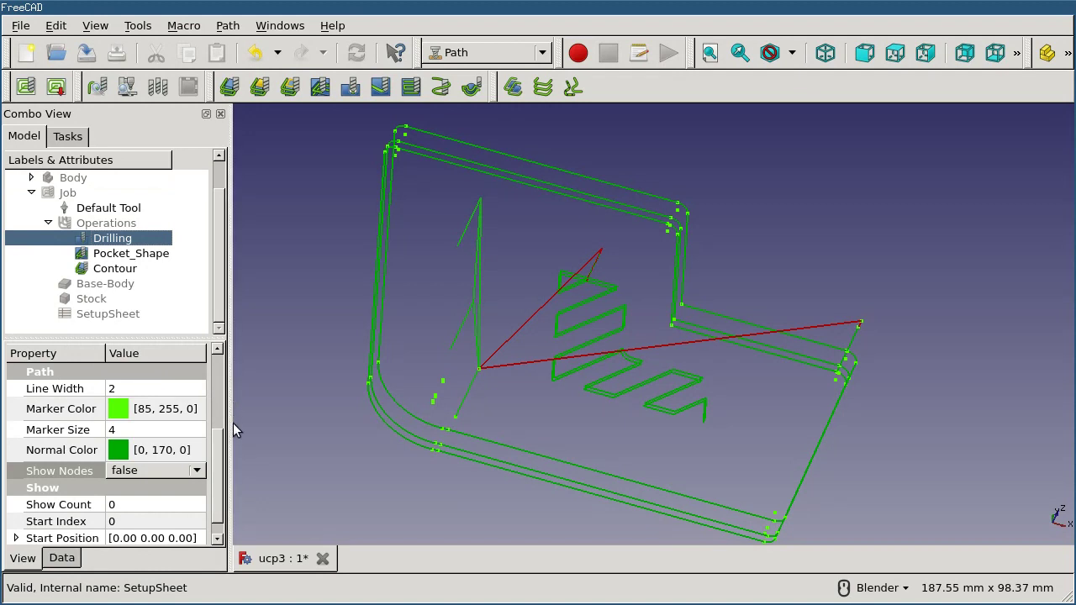
left_click(162, 469)
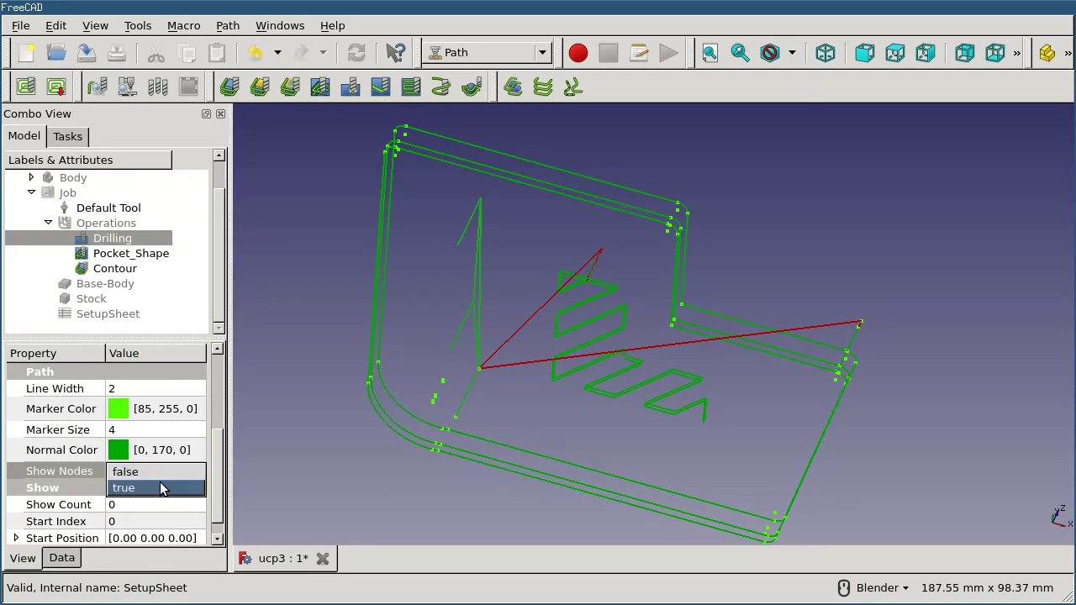
left_click(163, 487)
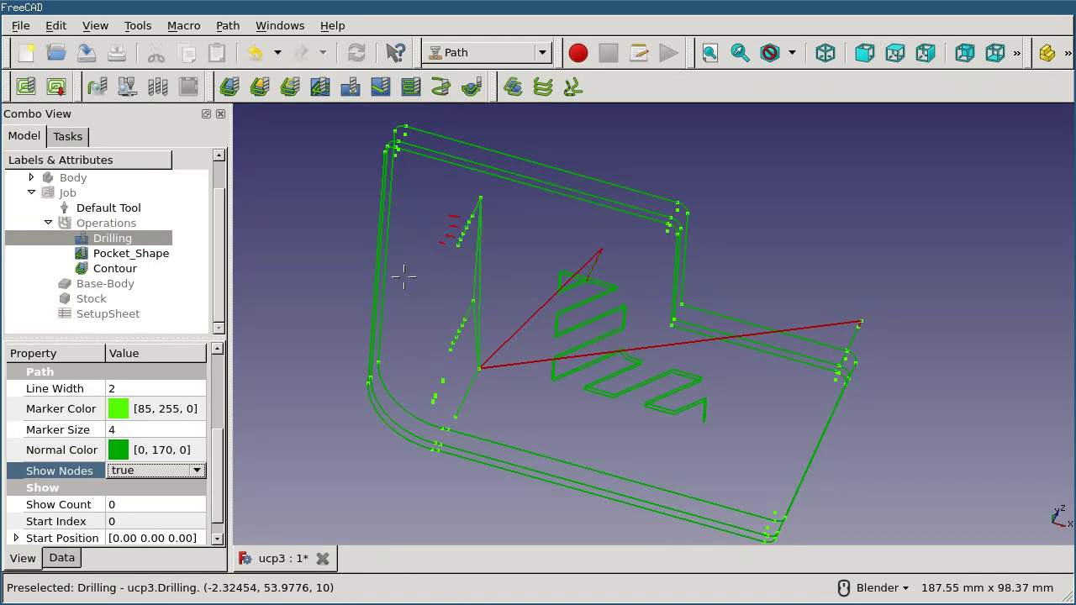
scroll(210, 420, "down", 1)
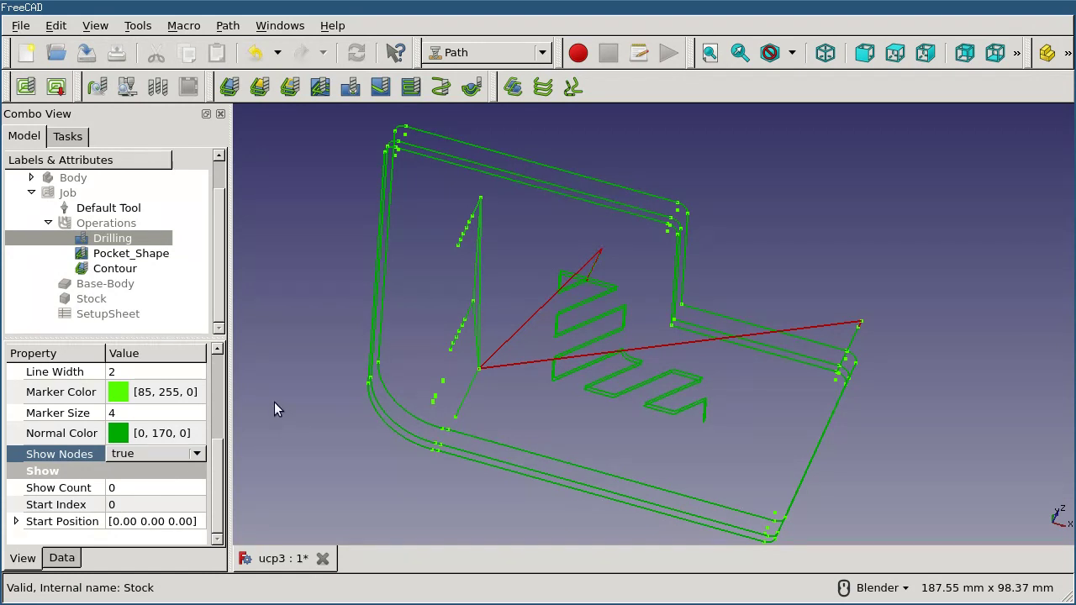
- Set Pocket_Shape's Show Count to 10 and Start Index to 10
left_click(156, 257)
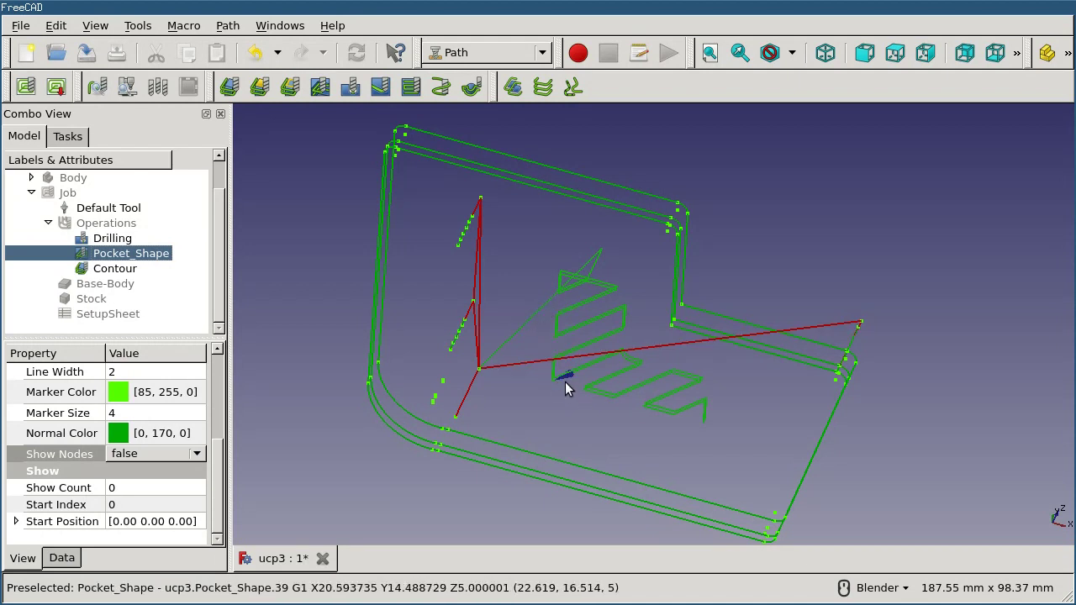
left_click(146, 487)
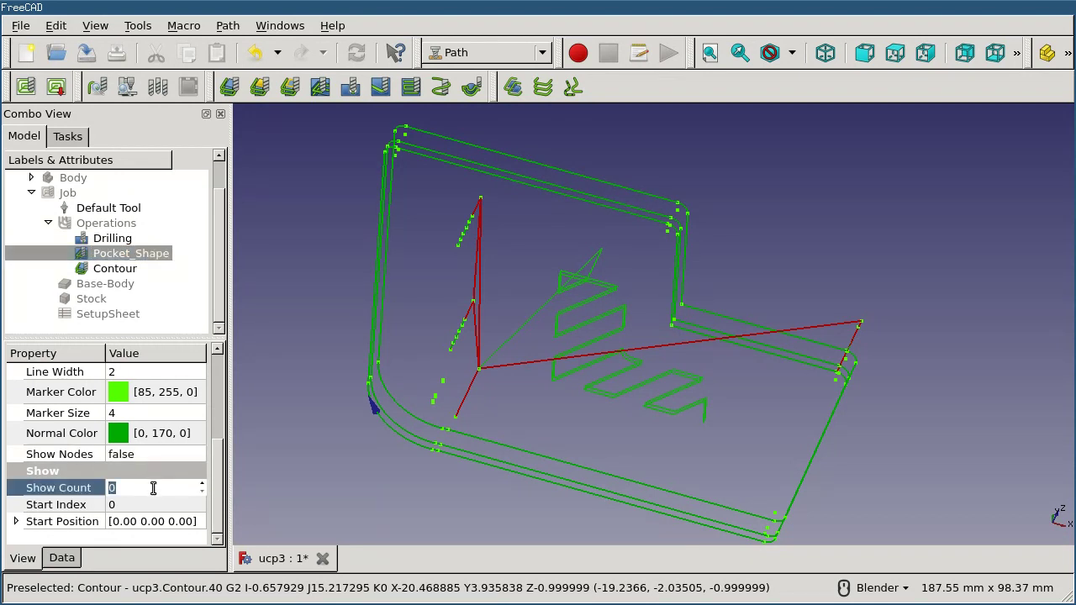
type("10")
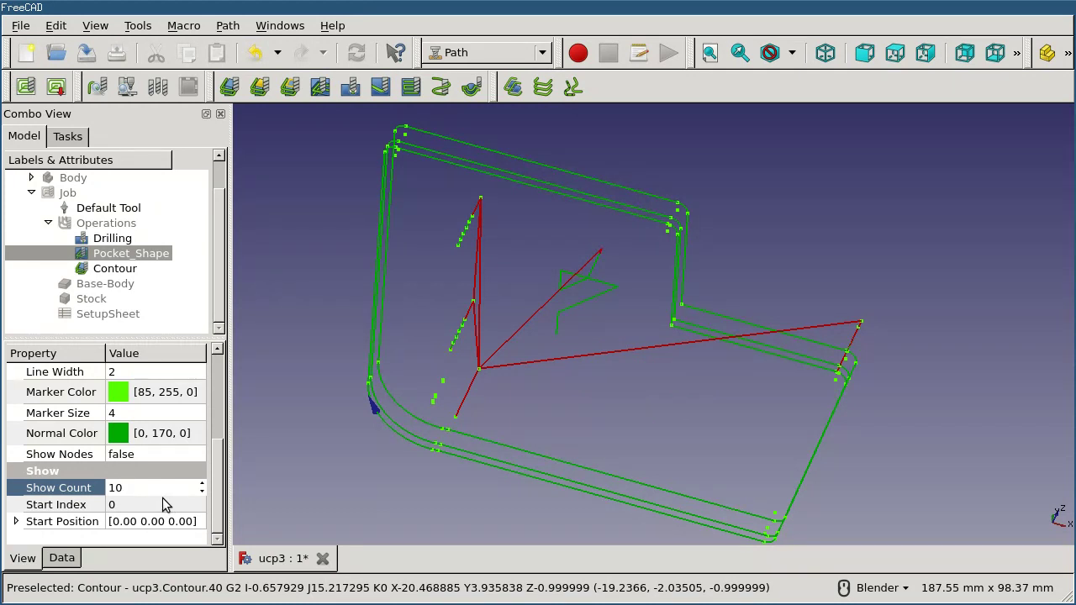
left_click(162, 503)
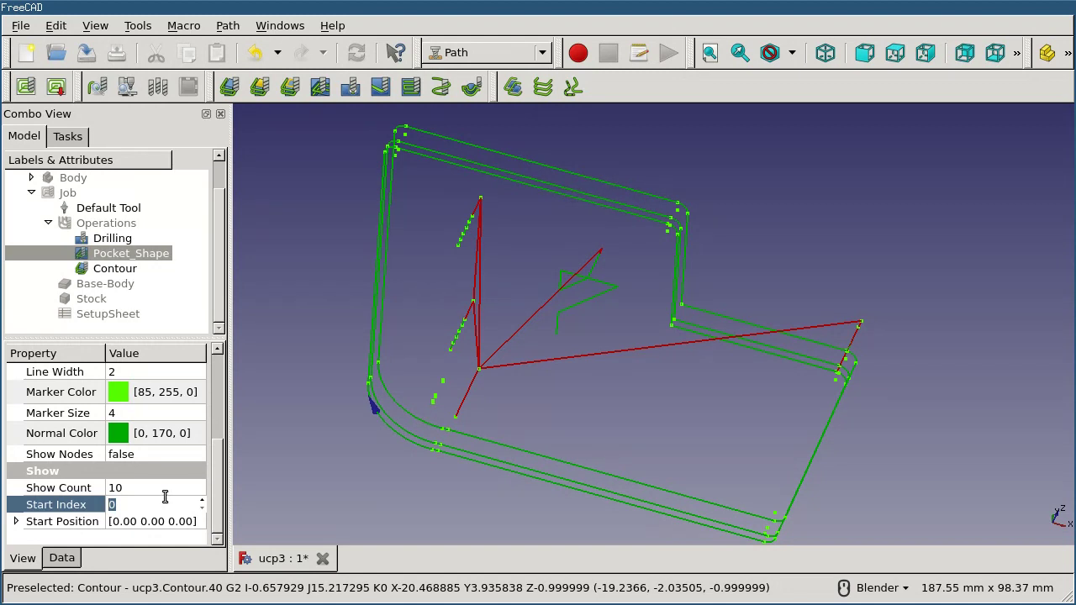
type("10")
key("Return")
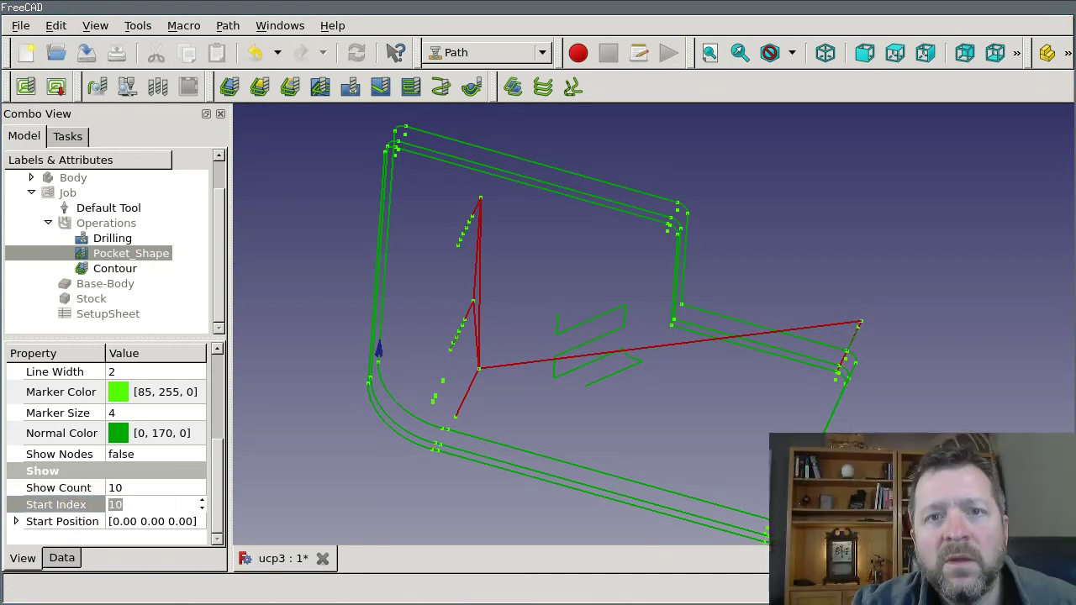